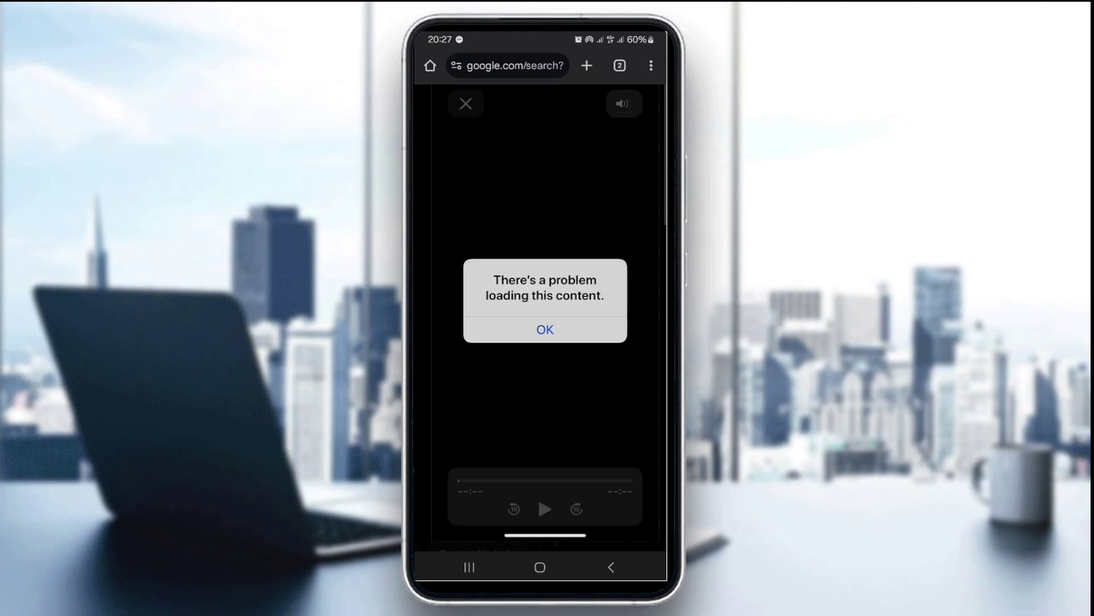
- Reopen Apple TV from recent apps to its home page with Severance featured
left_click(470, 567)
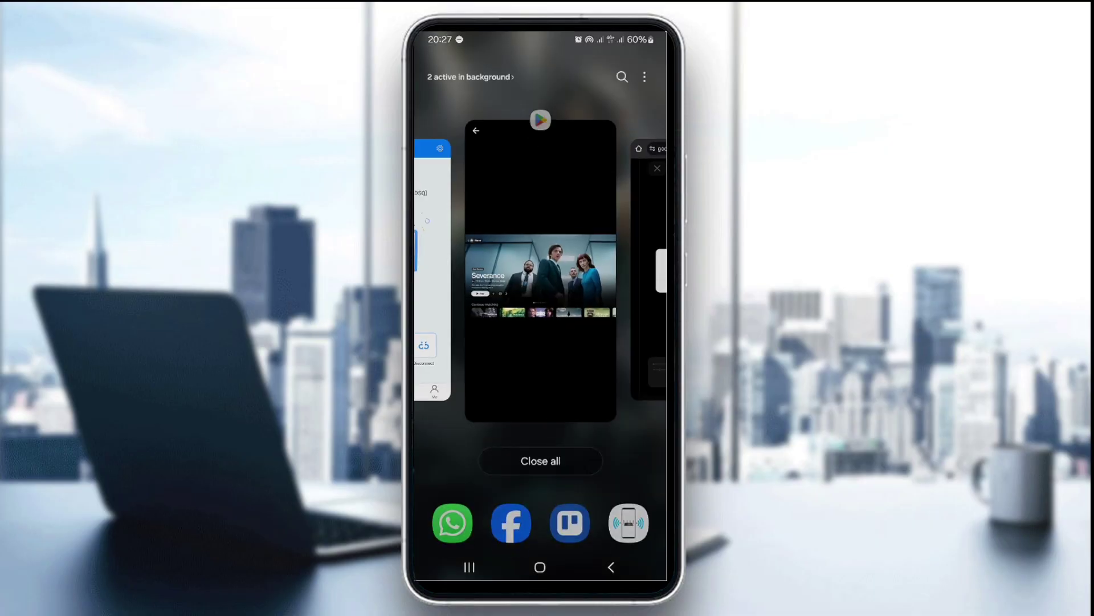
left_click(540, 274)
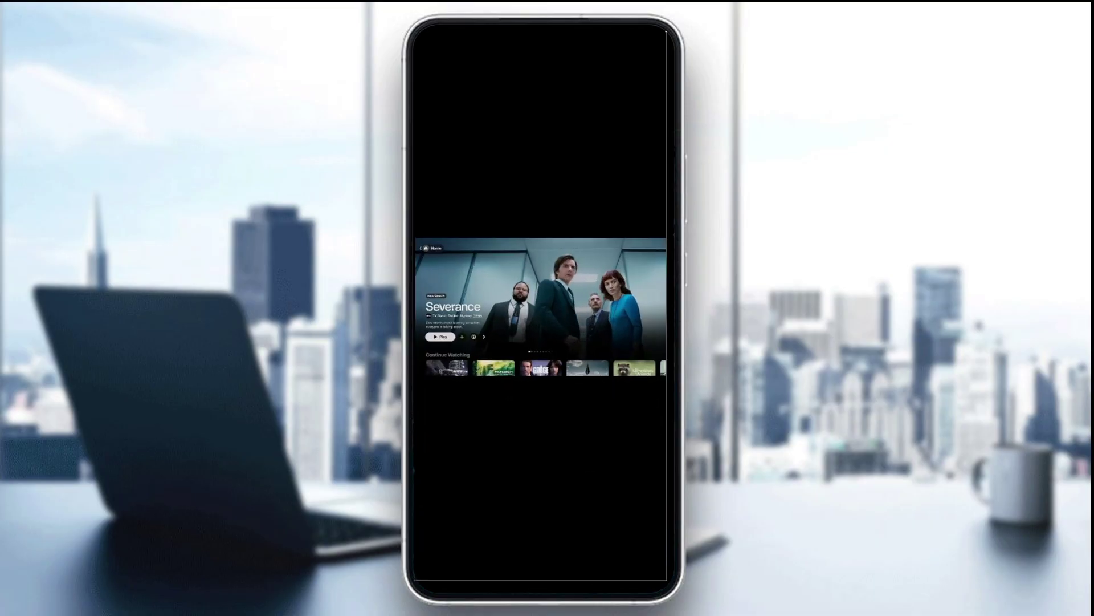